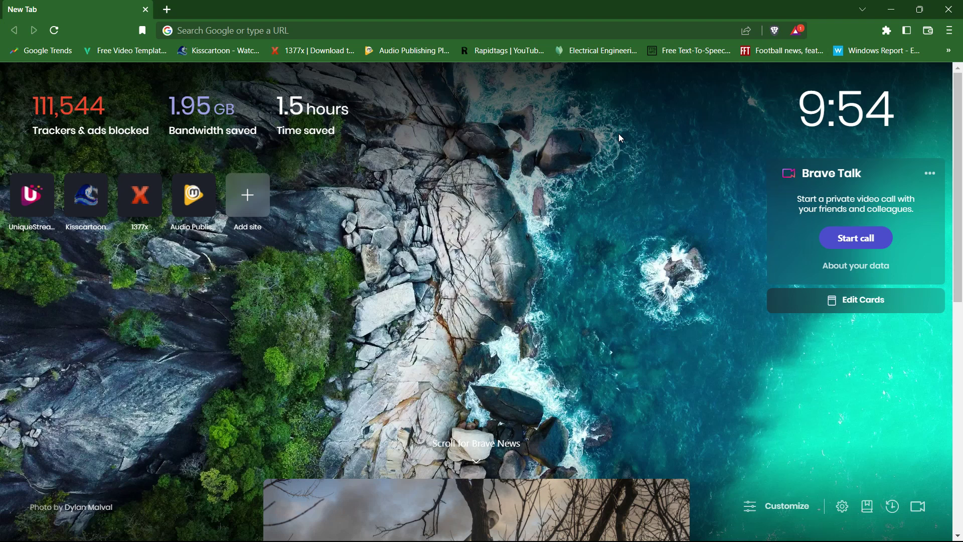
Start a new web search in Brave's New Tab address bar
click(404, 34)
Search Google for 'microsoft autoruns' and open the Autoruns for Windows v14.09 Microsoft Learn page
text(mi)
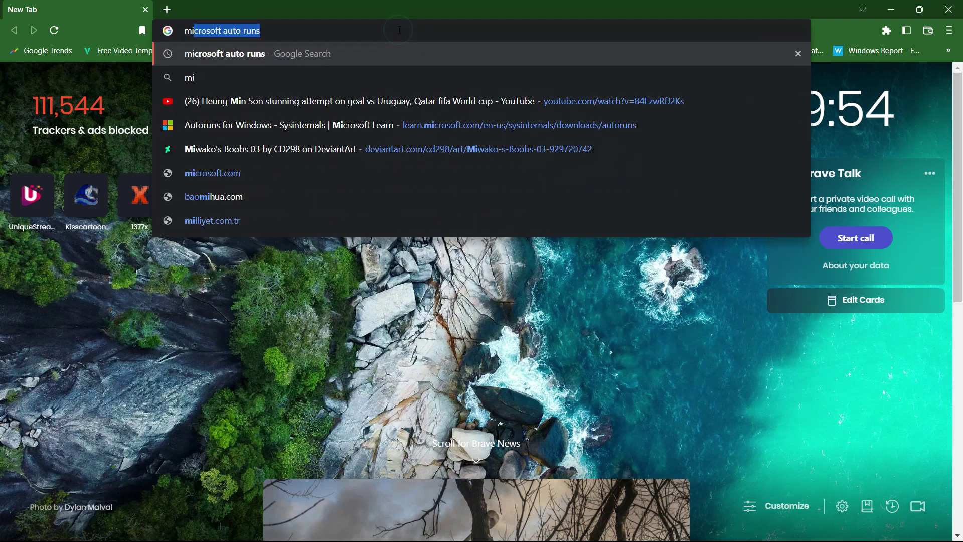
text(cros)
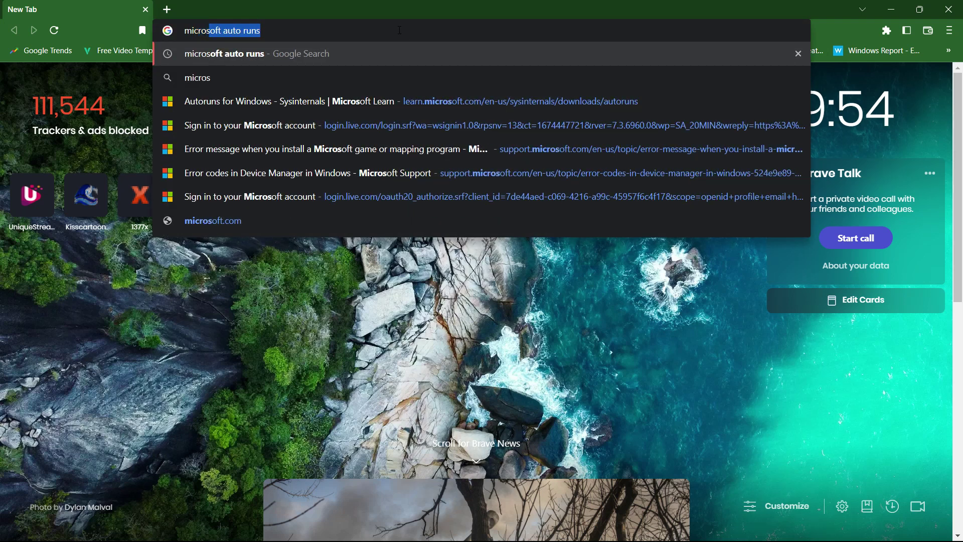
text(oft )
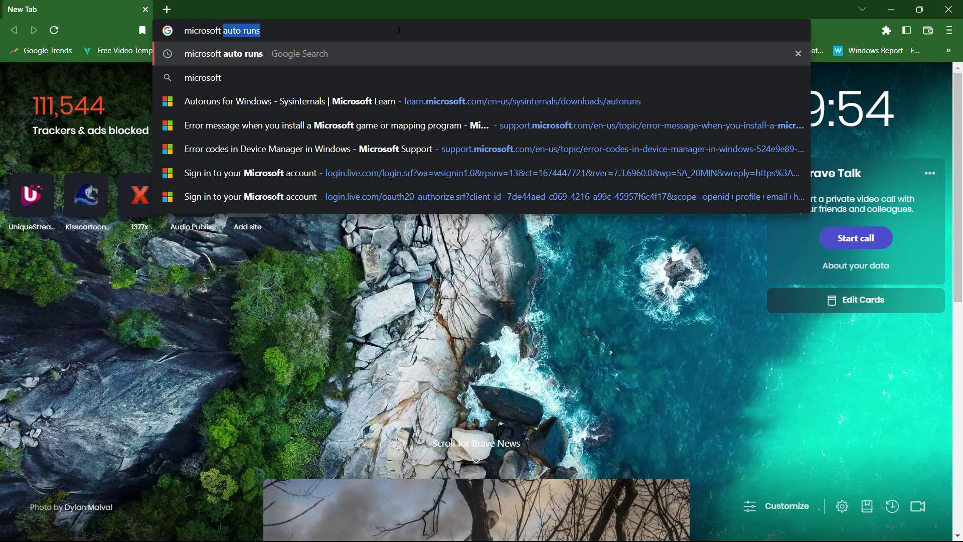
text(autor)
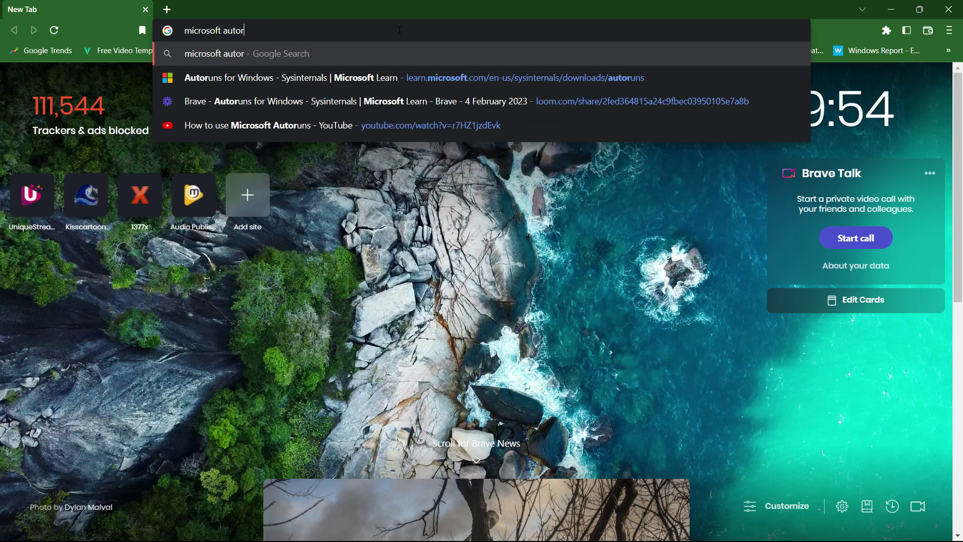
text(uns)
key(Return)
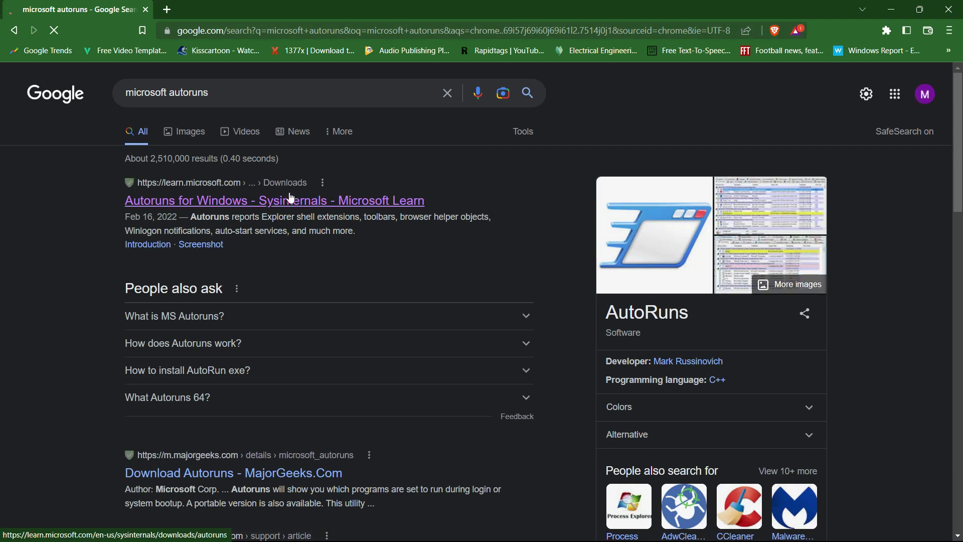
click(289, 200)
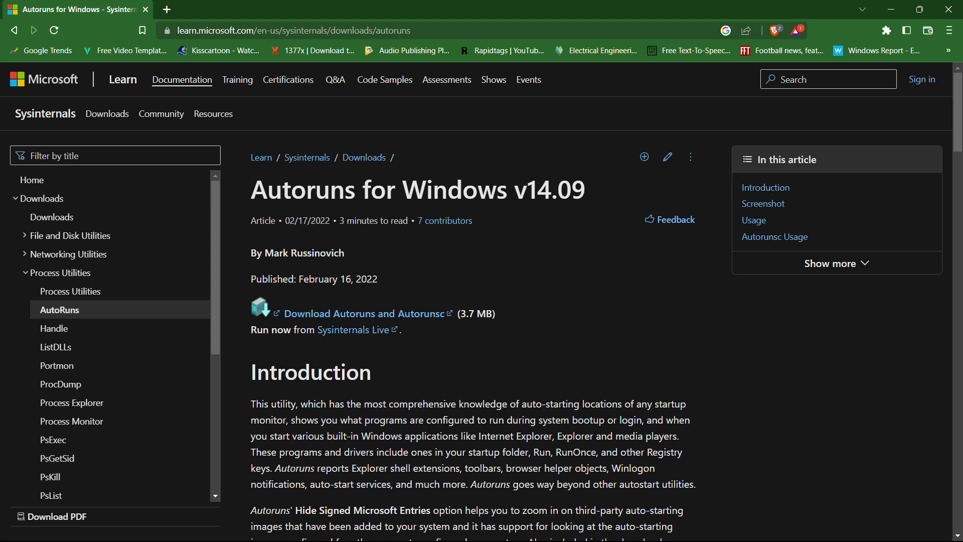
key(super)
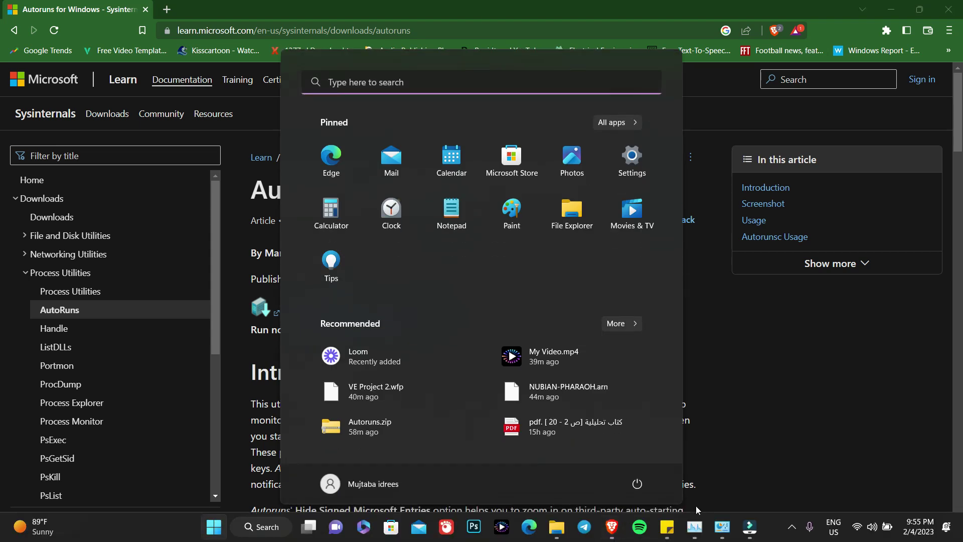
Bring File Explorer forward and go to the Videos > my things > study folder
mouse_move(557, 526)
mouse_move(558, 484)
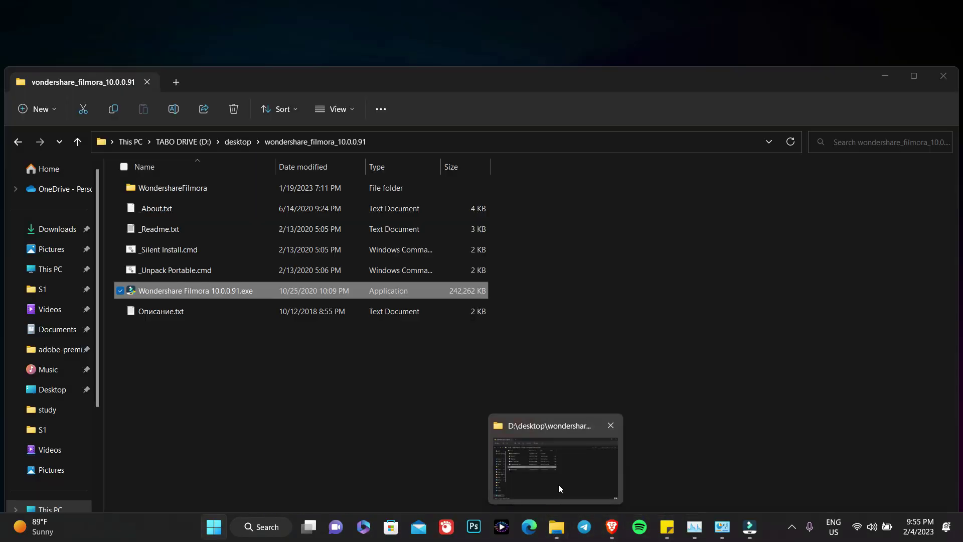
click(558, 484)
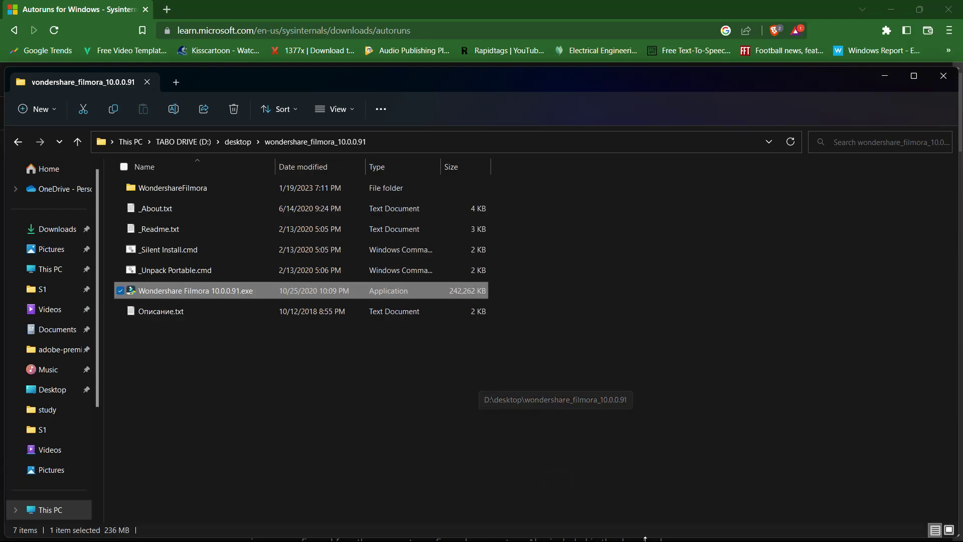
key(super)
mouse_move(693, 538)
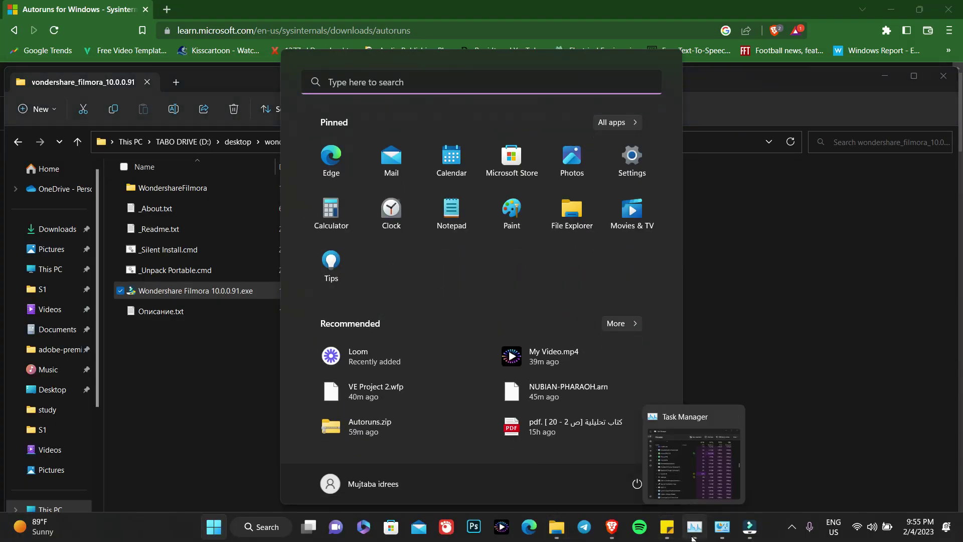
mouse_move(725, 538)
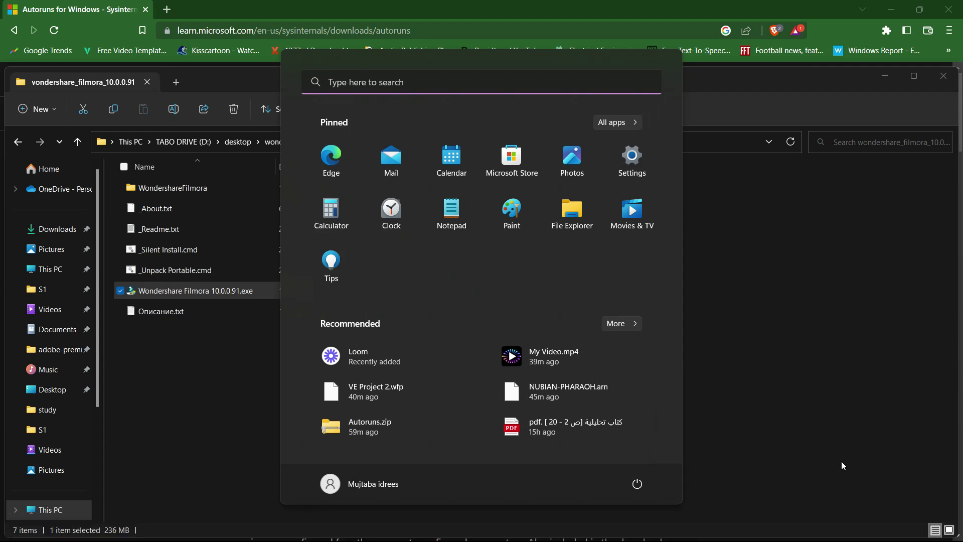
key(Escape)
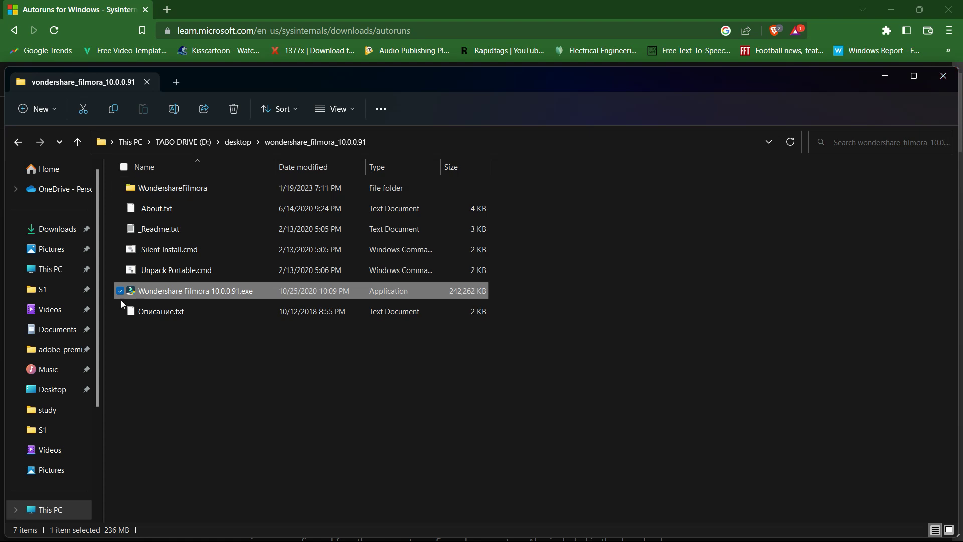
click(40, 418)
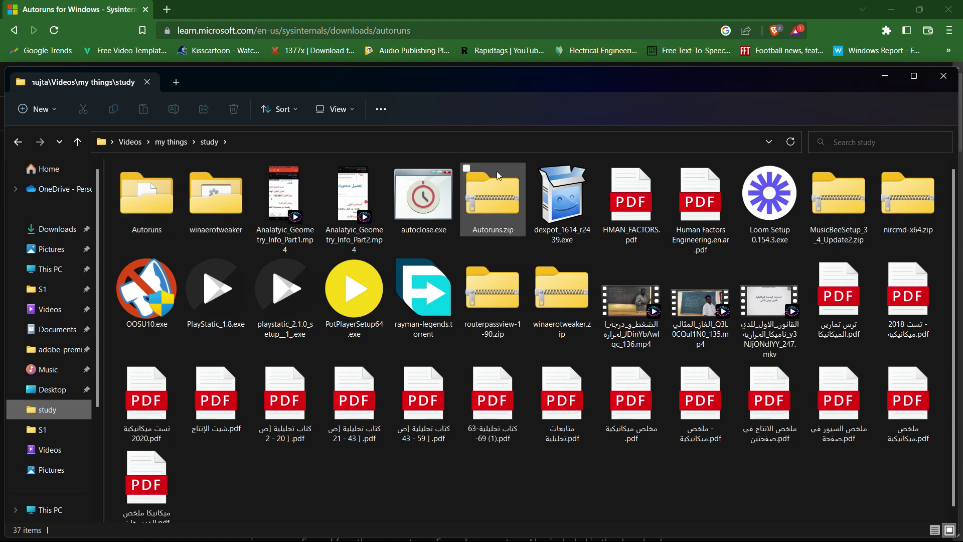
Extract Autoruns.zip into the Autoruns folder, overwriting existing files, and run Autoruns.exe as administrator
double_click(498, 184)
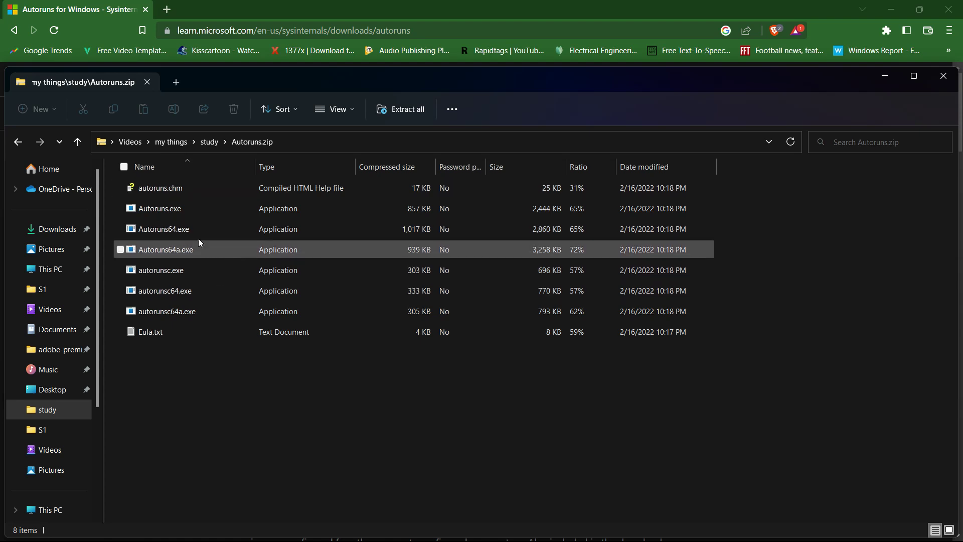
click(180, 208)
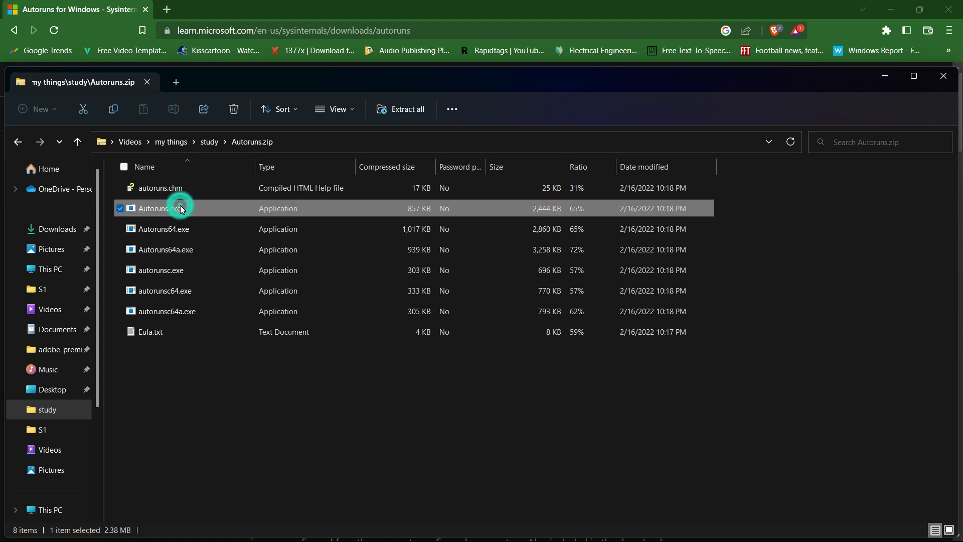
double_click(180, 208)
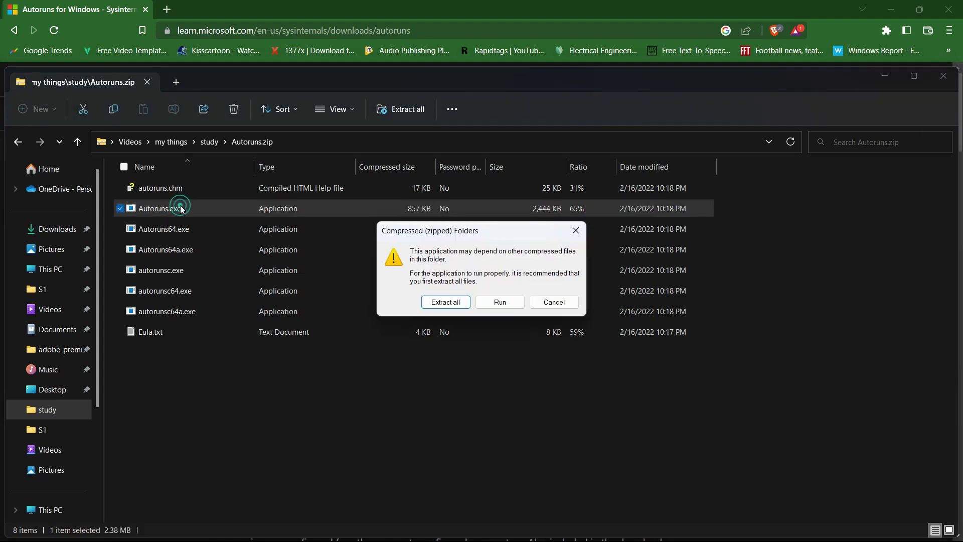
click(447, 302)
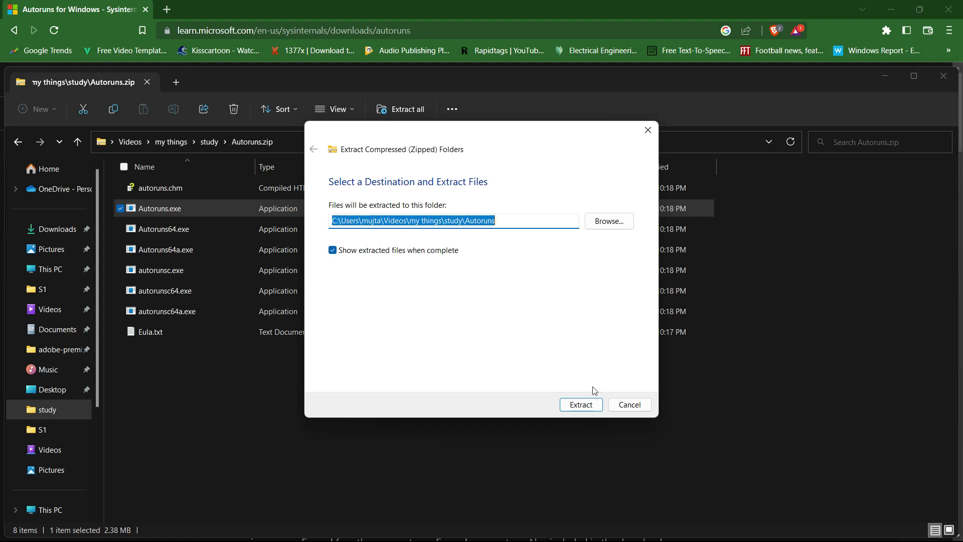
click(578, 408)
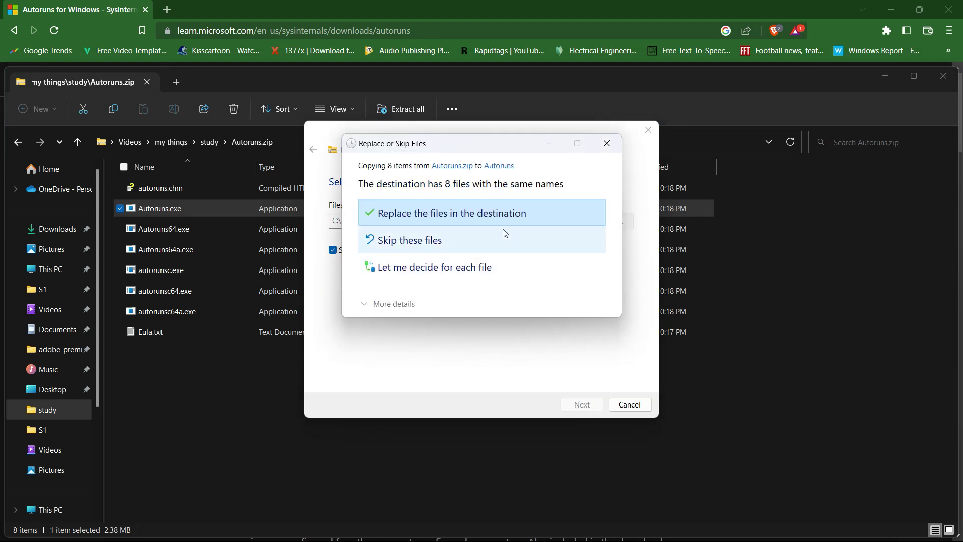
click(487, 213)
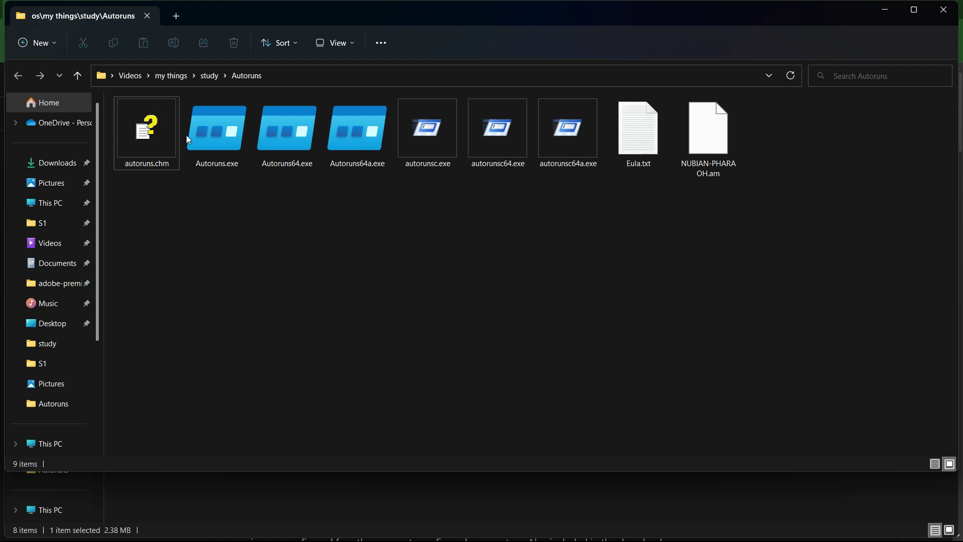
right_click(222, 140)
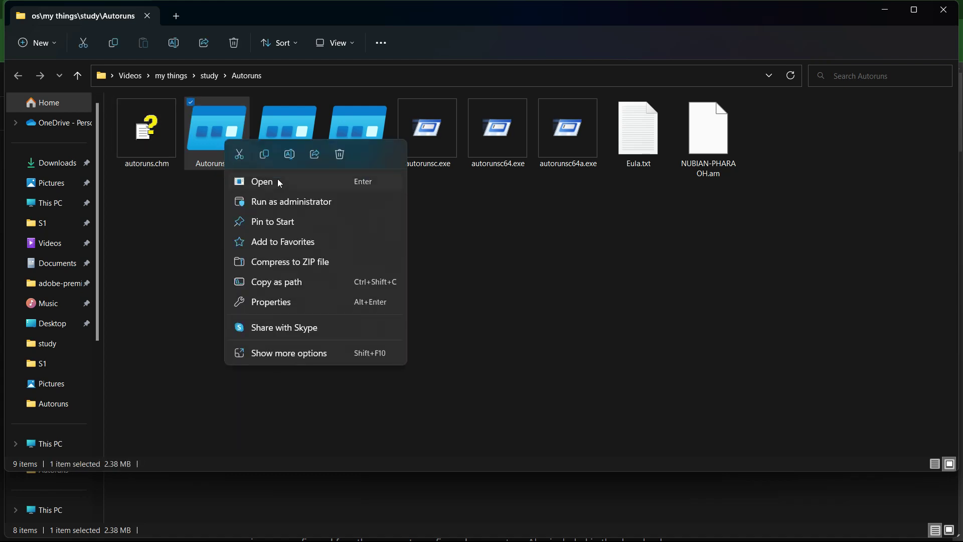
click(296, 209)
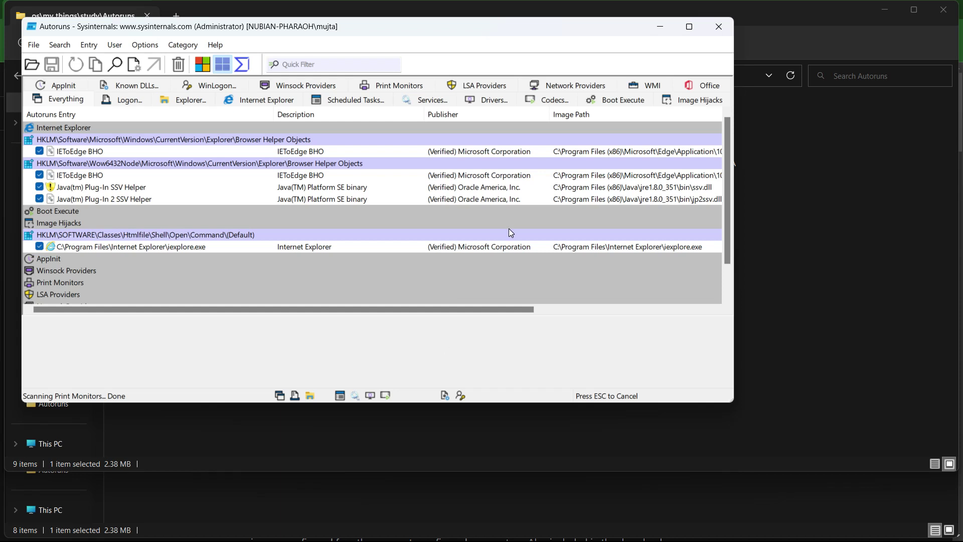
Uncheck the Free Download Manager entry under the Run key
mouse_move(724, 208)
mouse_down()
mouse_move(735, 262)
mouse_move(734, 168)
mouse_move(739, 287)
mouse_move(733, 219)
mouse_up()
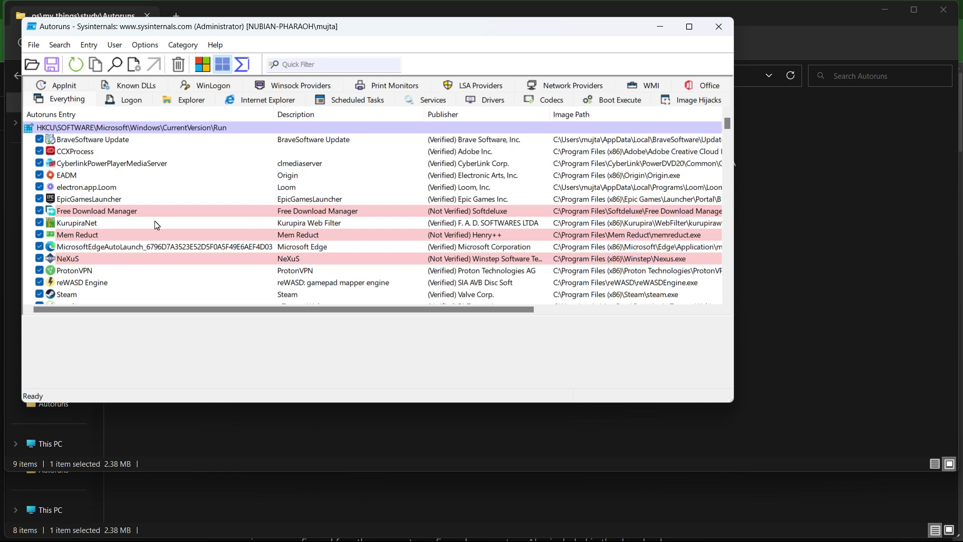
click(40, 211)
Look up fdm.exe online from the Free Download Manager entry, then minimize the browser
right_click(144, 213)
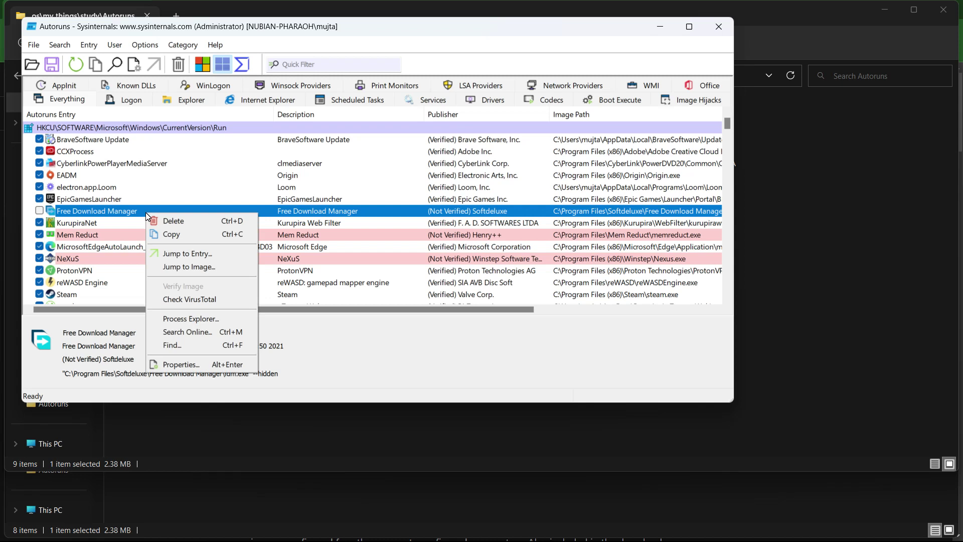
click(215, 332)
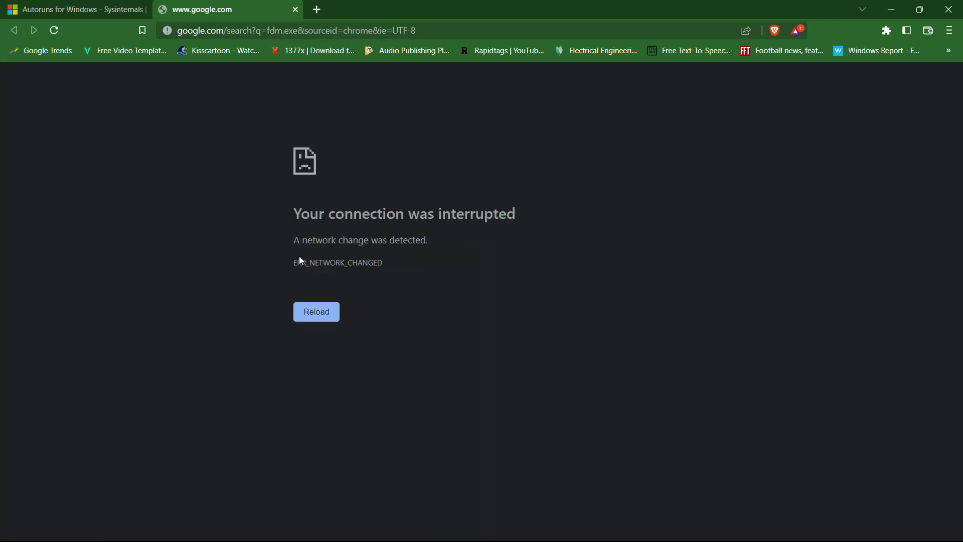
click(313, 312)
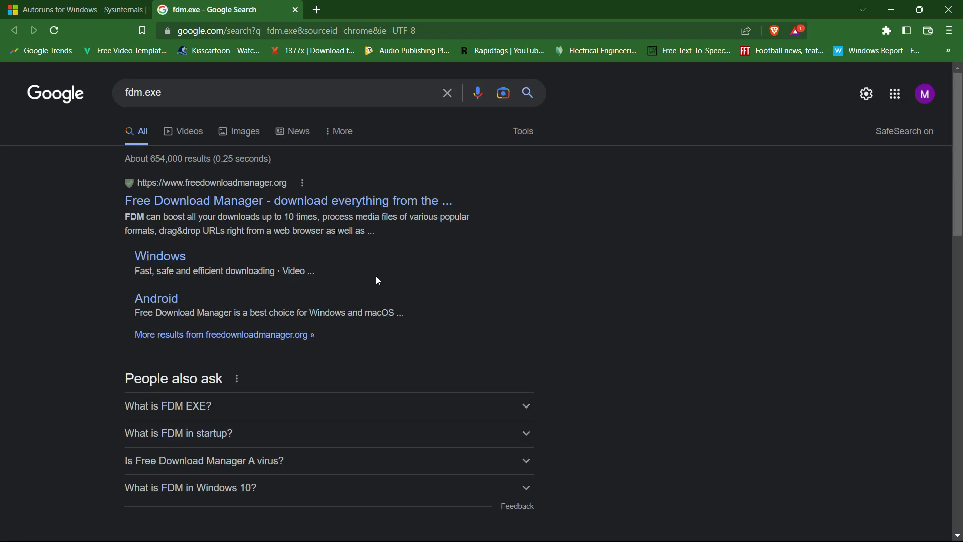
click(897, 8)
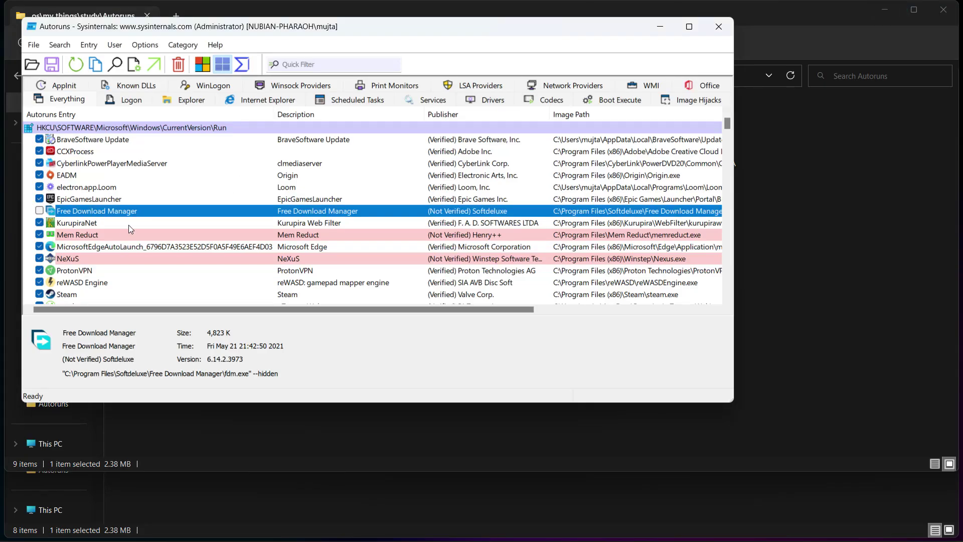
Uncheck ProtonVPN, Steam, reWASD Engine, Mem Reduct, MicrosoftEdgeAutoLaunch and NeXuS startup entries
click(40, 270)
click(40, 295)
click(41, 283)
click(41, 236)
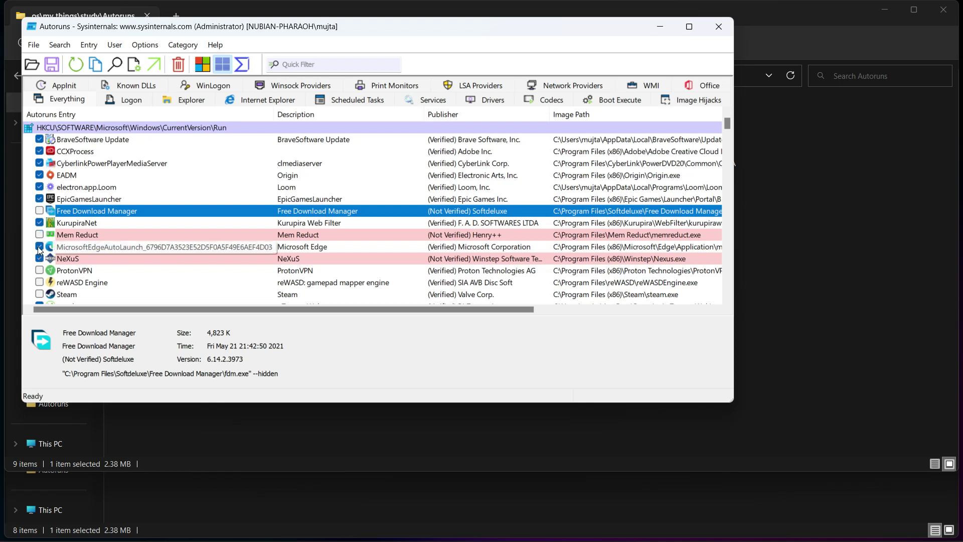
click(39, 247)
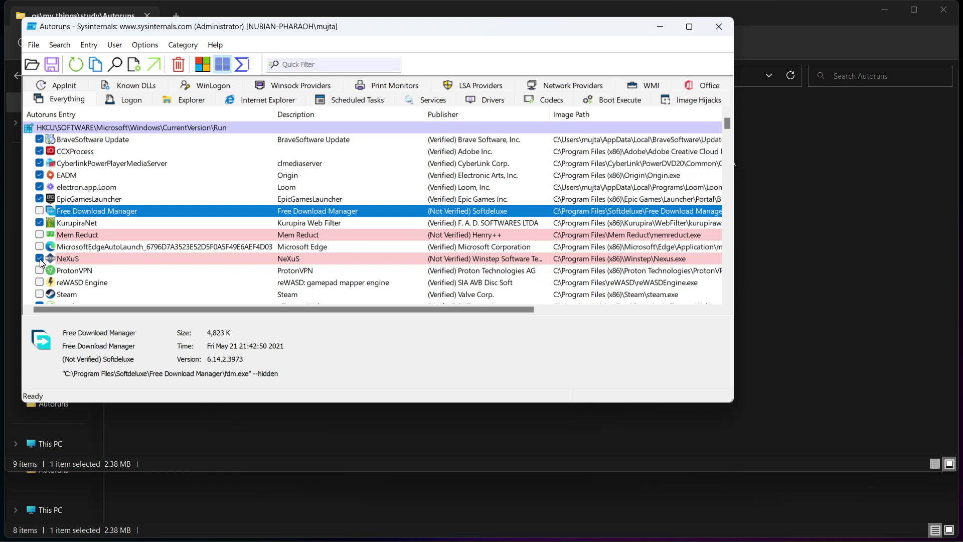
click(40, 259)
Uncheck the electron.app.Loom, EADM and BraveSoftware Update startup entries
click(40, 187)
click(39, 175)
click(44, 142)
click(42, 140)
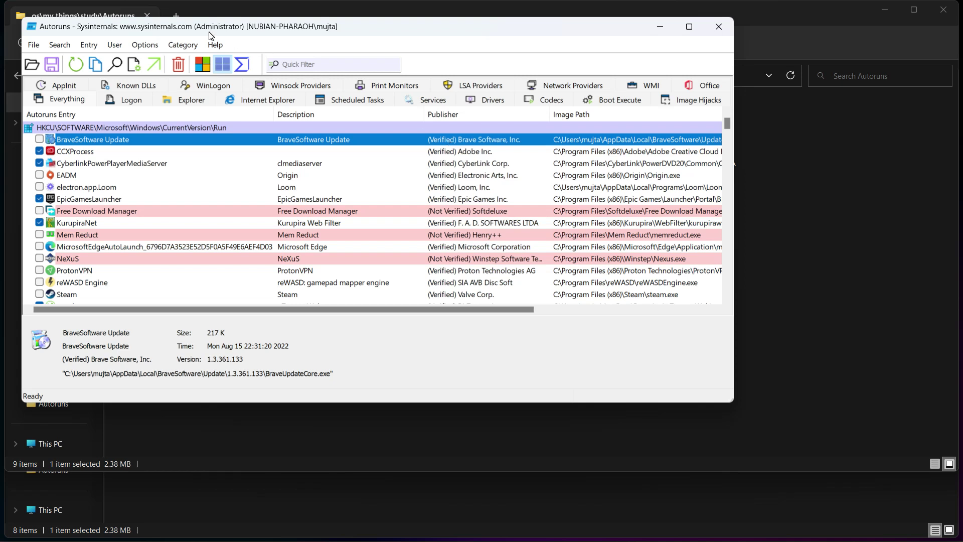
click(45, 48)
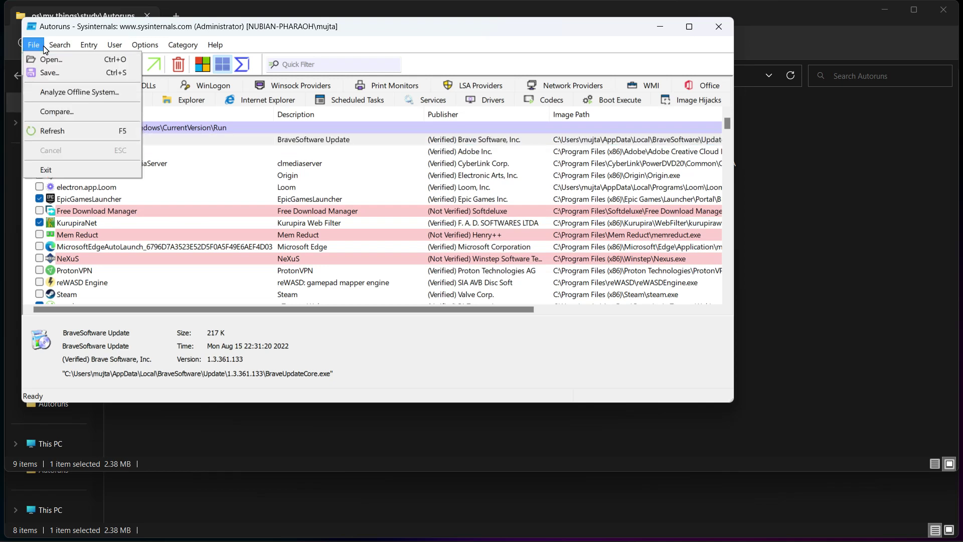
Save the startup configuration as an .arn file in the study folder and confirm success
click(46, 73)
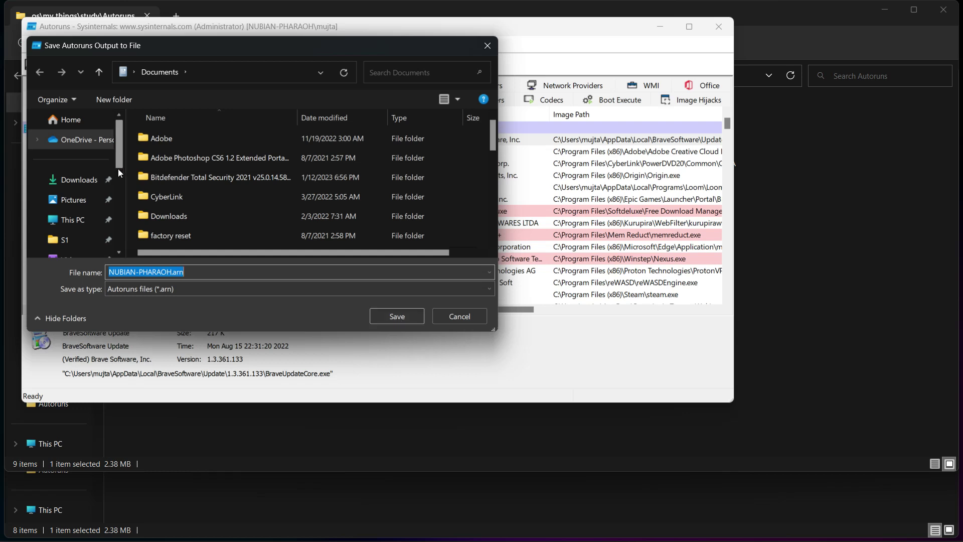
drag(116, 130, 122, 182)
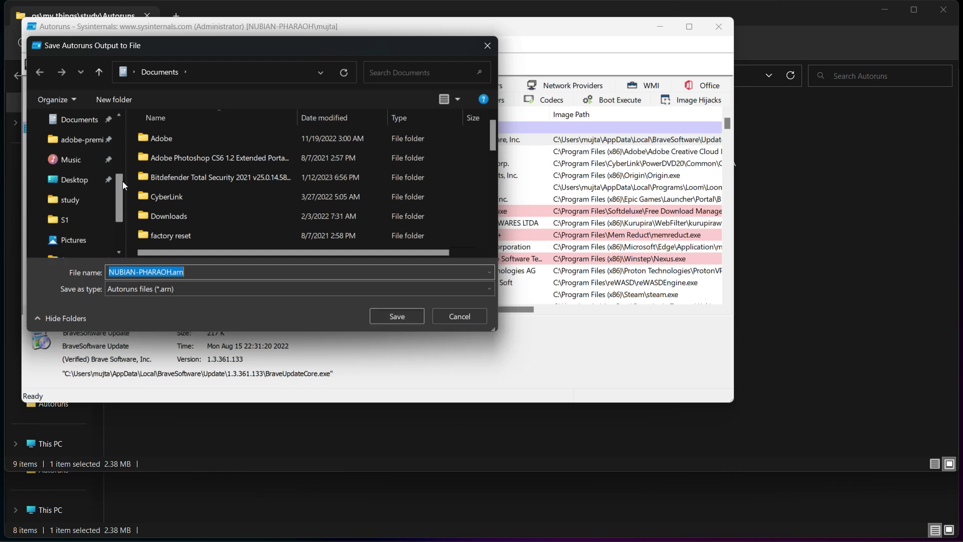
click(80, 198)
click(405, 318)
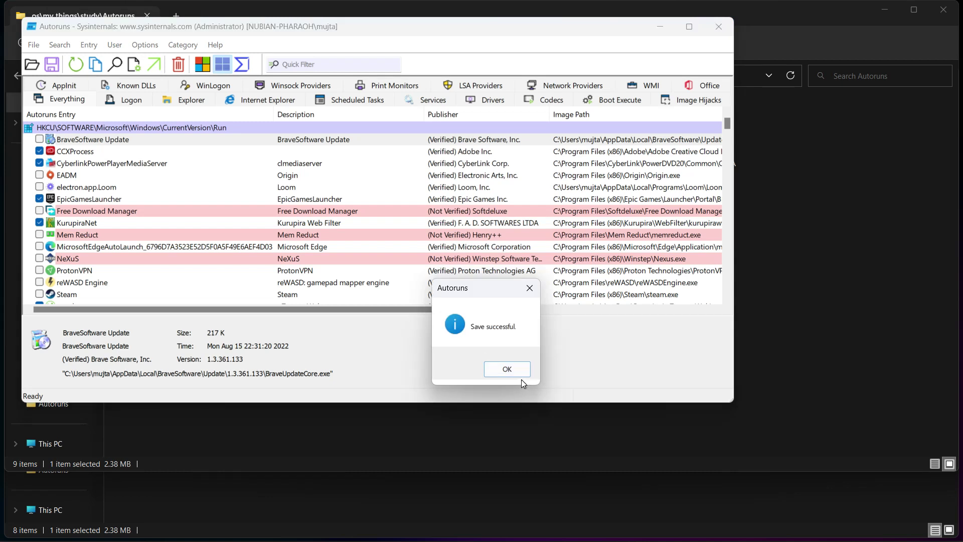
click(515, 375)
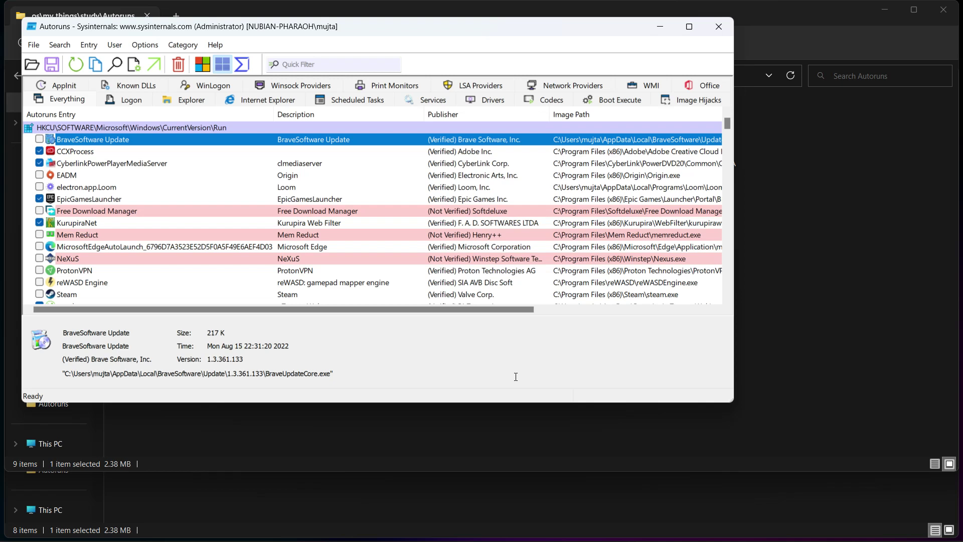
Open the Start menu's power options to reveal Restart
key(super)
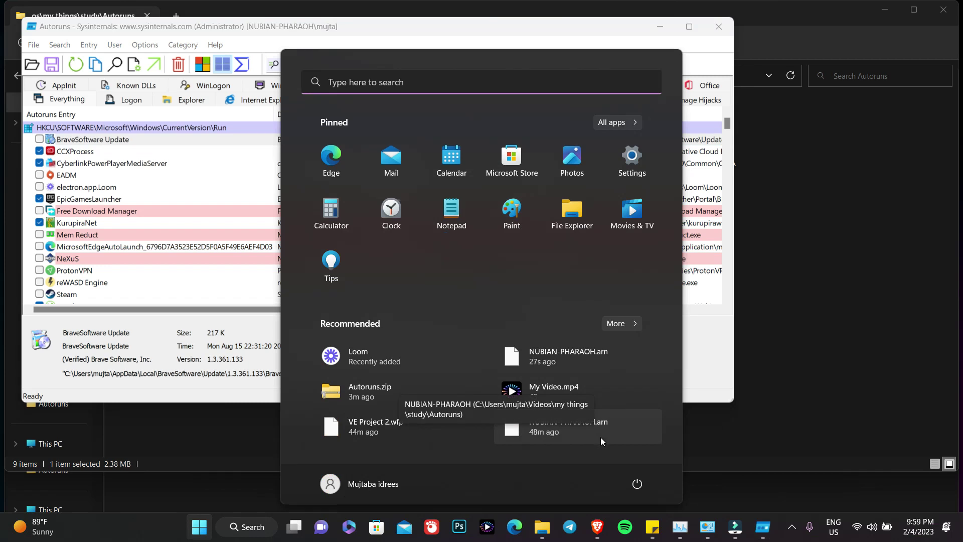
click(636, 482)
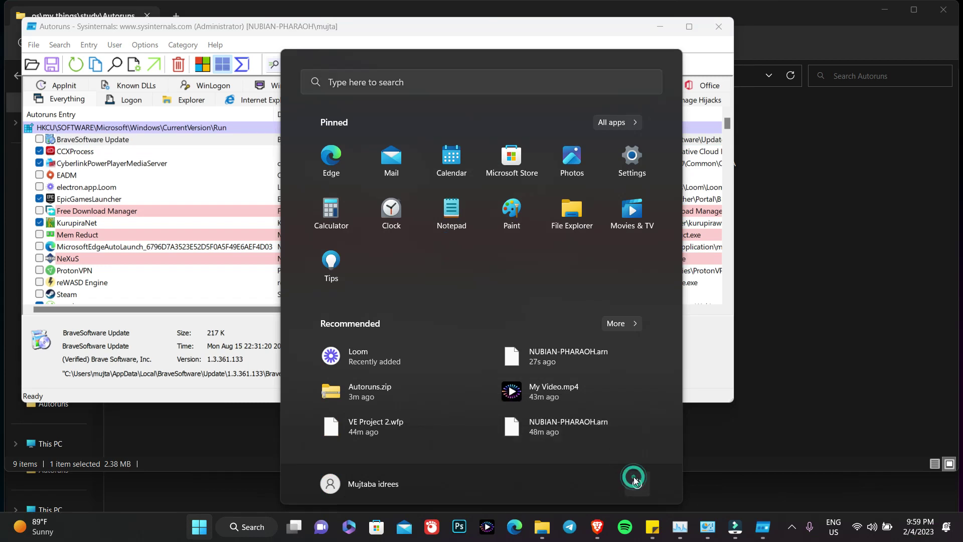